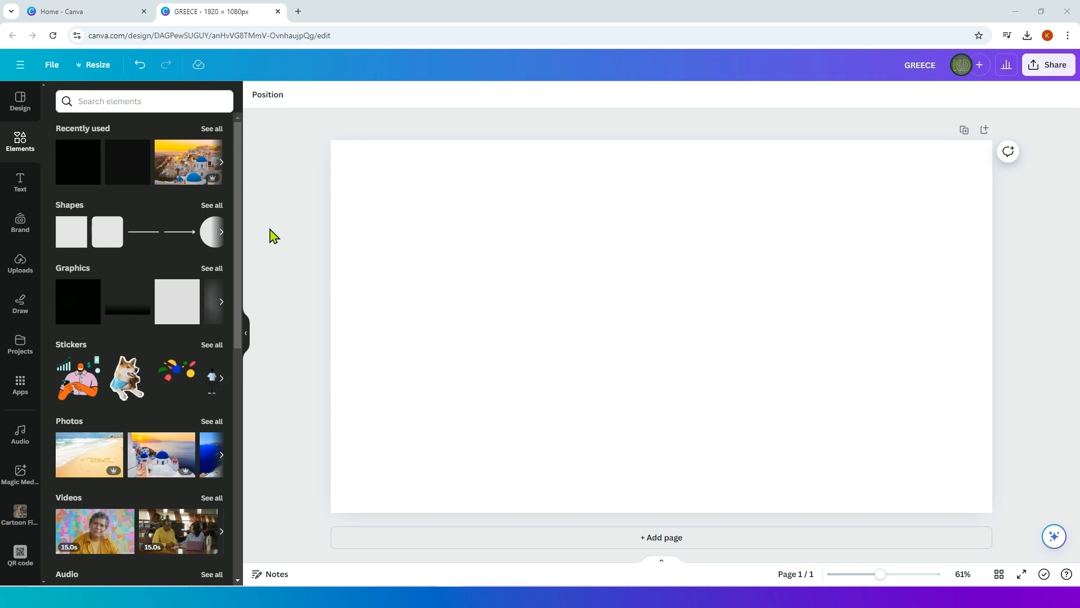
# Add the recently used black square graphic to the page and stretch it into a wide rectangle covering most of the page
pyautogui.click(80, 163)
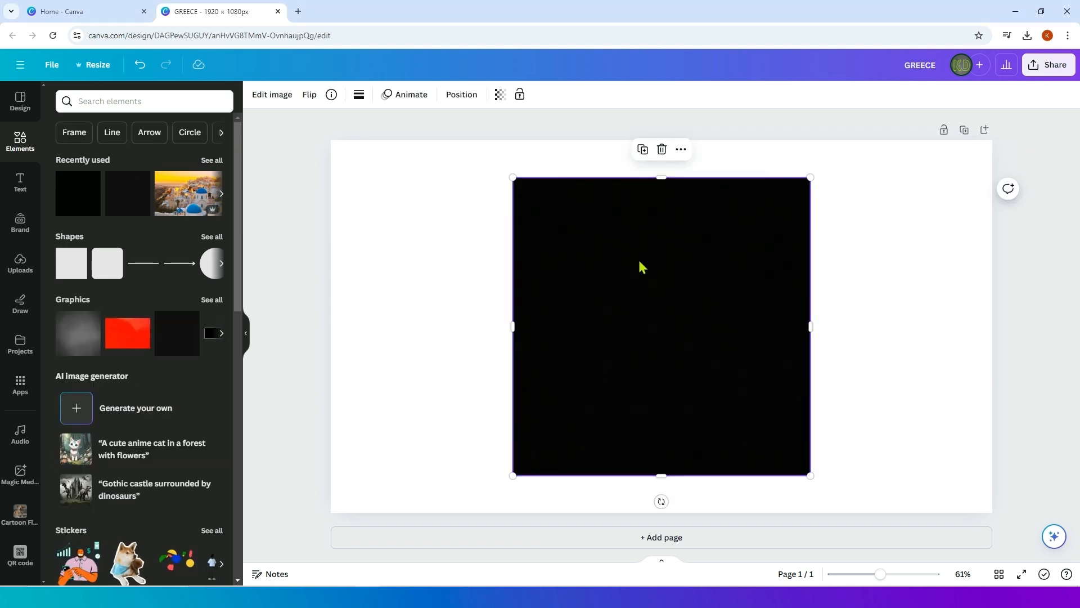
pyautogui.moveTo(512, 327); pyautogui.dragTo(373, 326)
pyautogui.moveTo(812, 322); pyautogui.dragTo(956, 309)
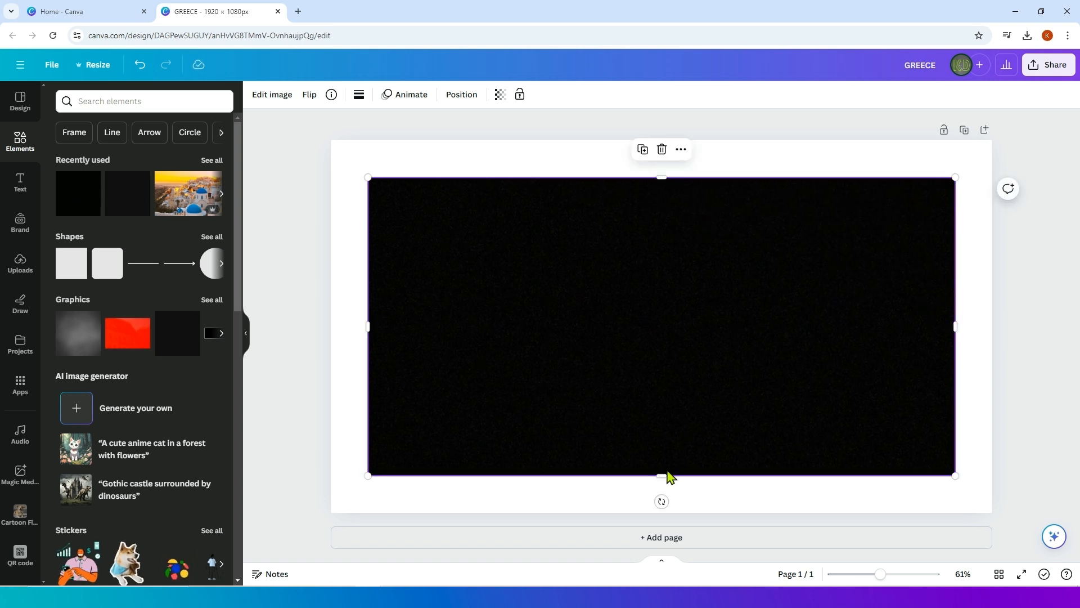
pyautogui.moveTo(663, 475); pyautogui.dragTo(667, 479)
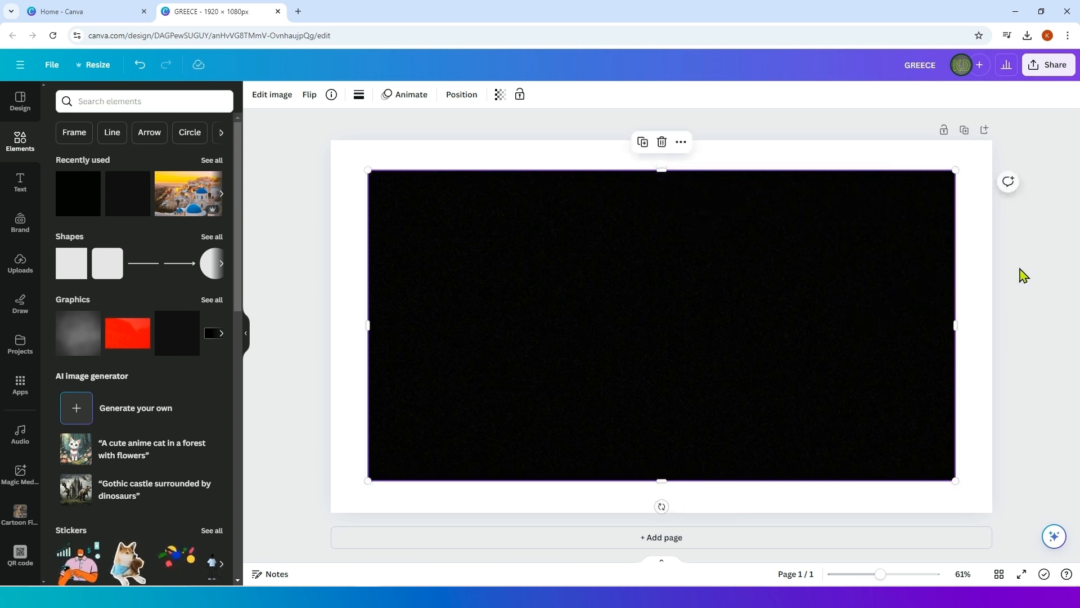
pyautogui.click(1023, 276)
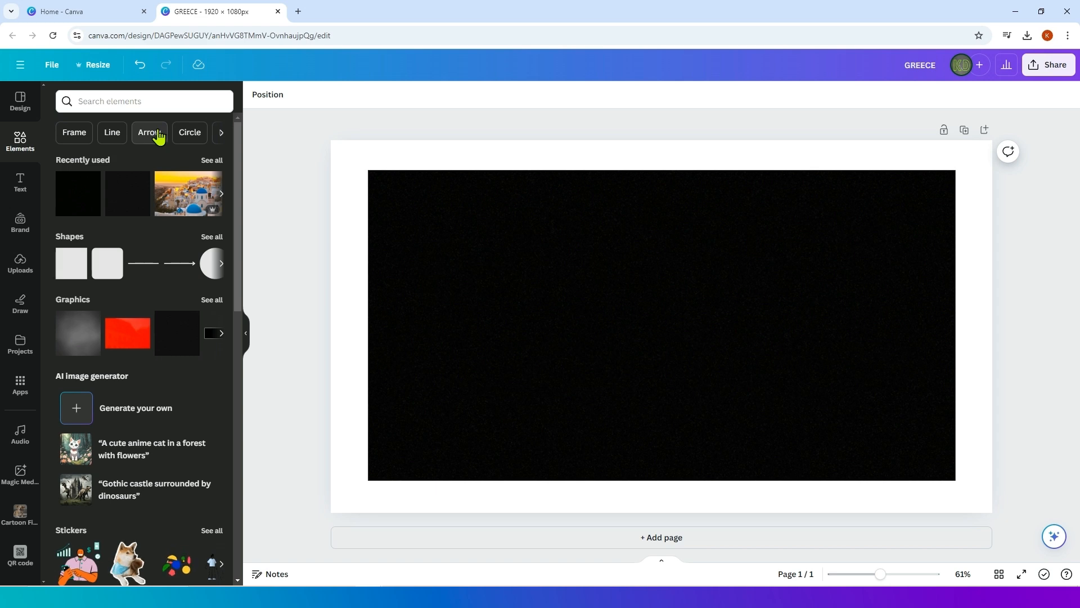
# Add a text box reading GREECE and set its font to League Spartan
pyautogui.click(20, 182)
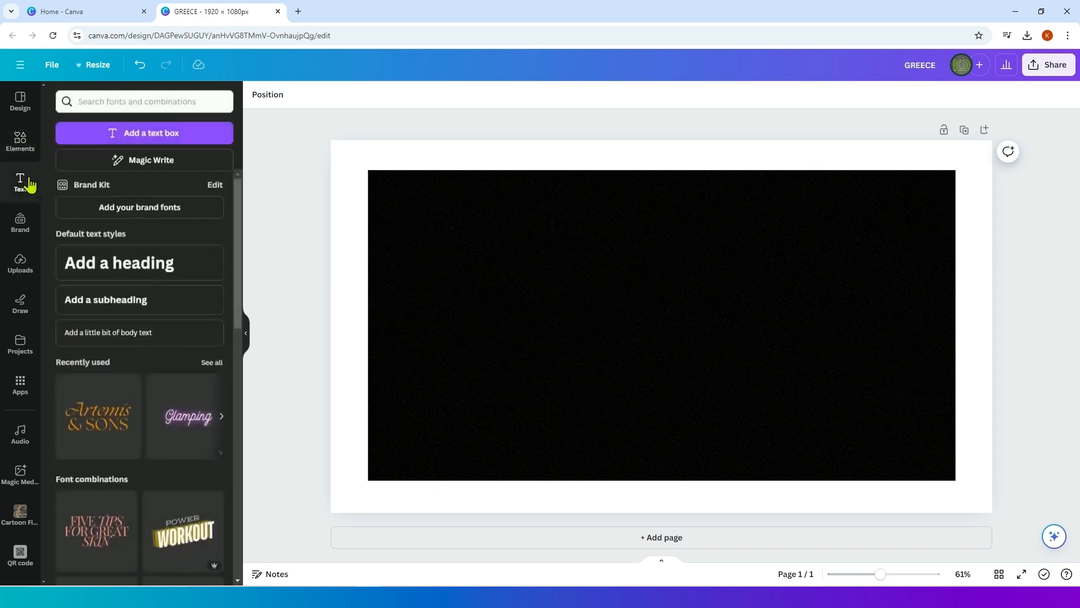
pyautogui.click(148, 135)
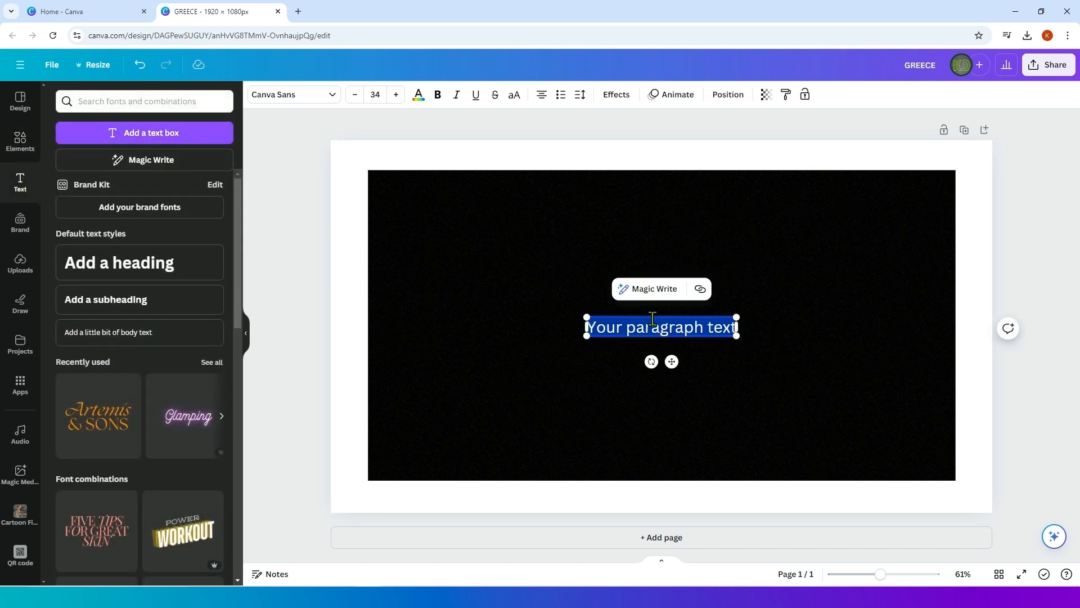
pyautogui.write('GREECE')
pyautogui.click(295, 95)
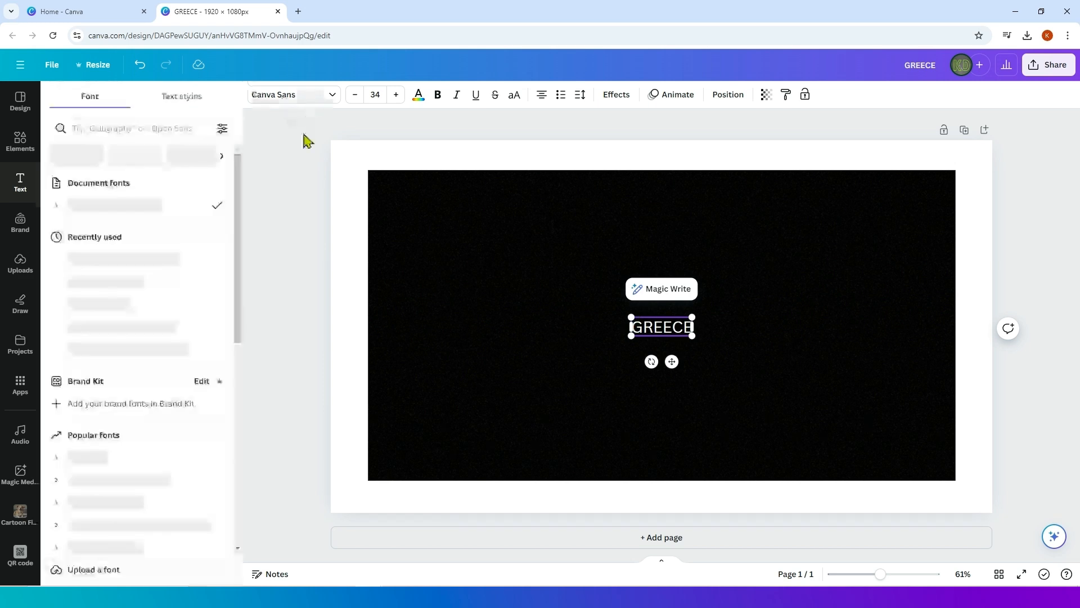
pyautogui.click(177, 262)
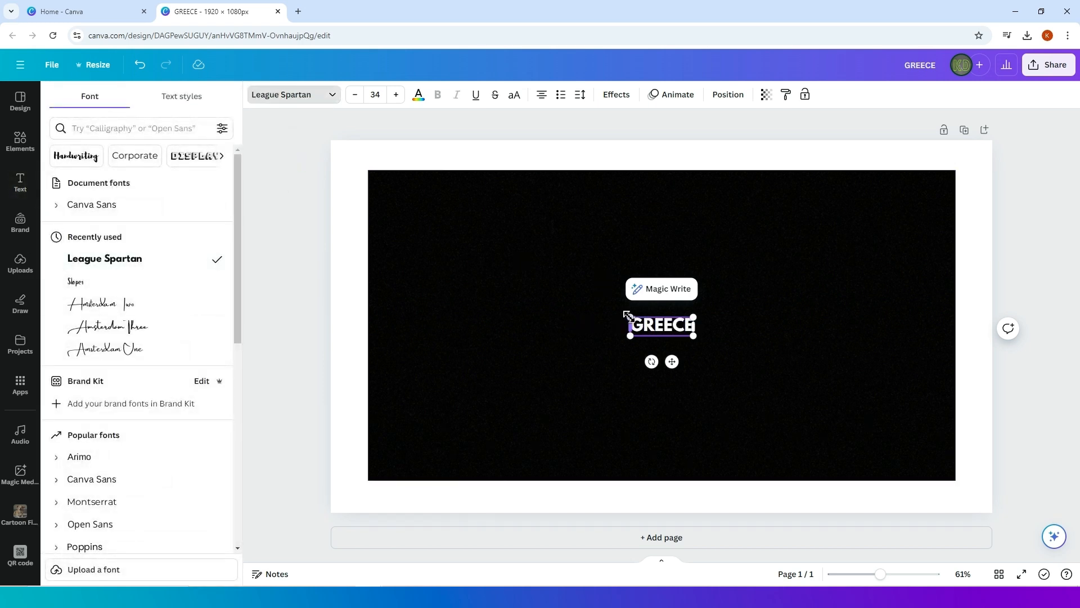
# Enlarge the GREECE text to about font size 281 and centre it on the black rectangle
pyautogui.moveTo(629, 315); pyautogui.dragTo(331, 228)
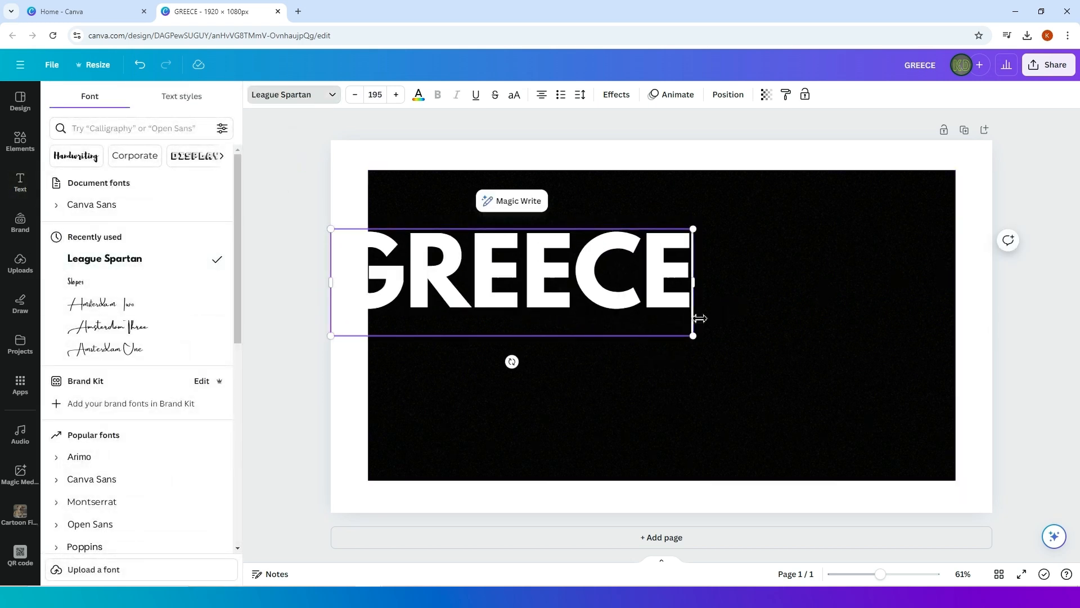
pyautogui.moveTo(690, 336); pyautogui.dragTo(852, 383)
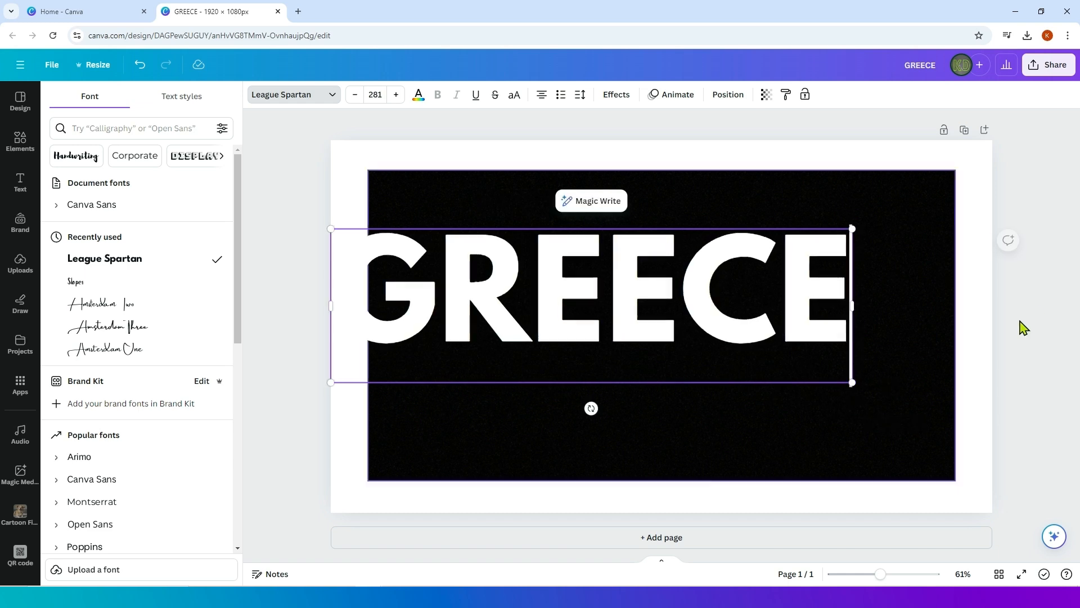
pyautogui.click(687, 307)
pyautogui.click(620, 312)
pyautogui.click(1012, 289)
pyautogui.moveTo(761, 325); pyautogui.dragTo(831, 344)
pyautogui.click(1016, 330)
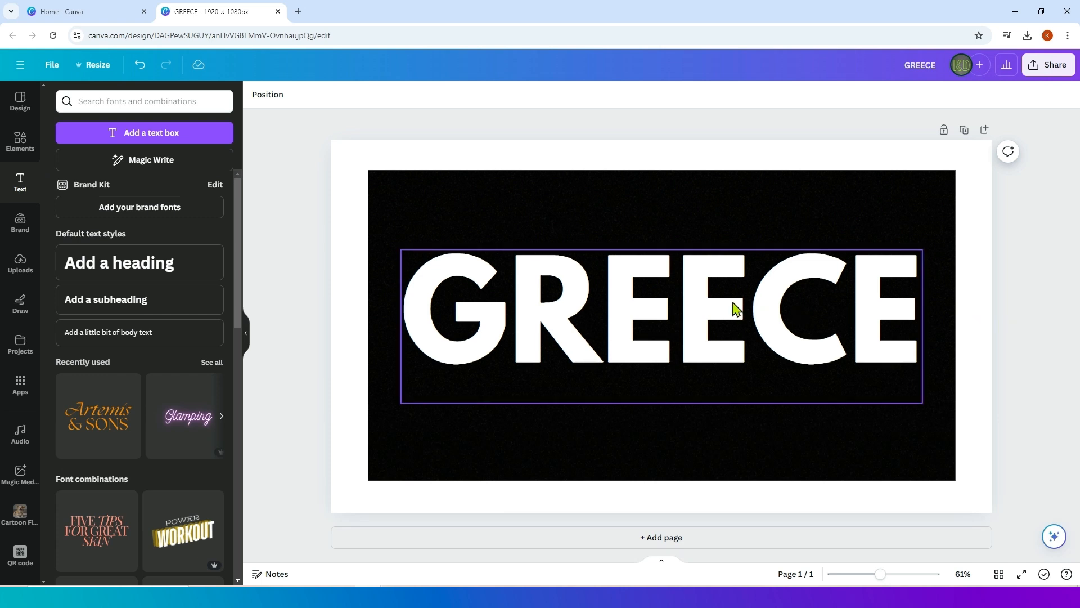
# Download the design as a PNG at 1,920 × 1,080 px
pyautogui.click(1032, 70)
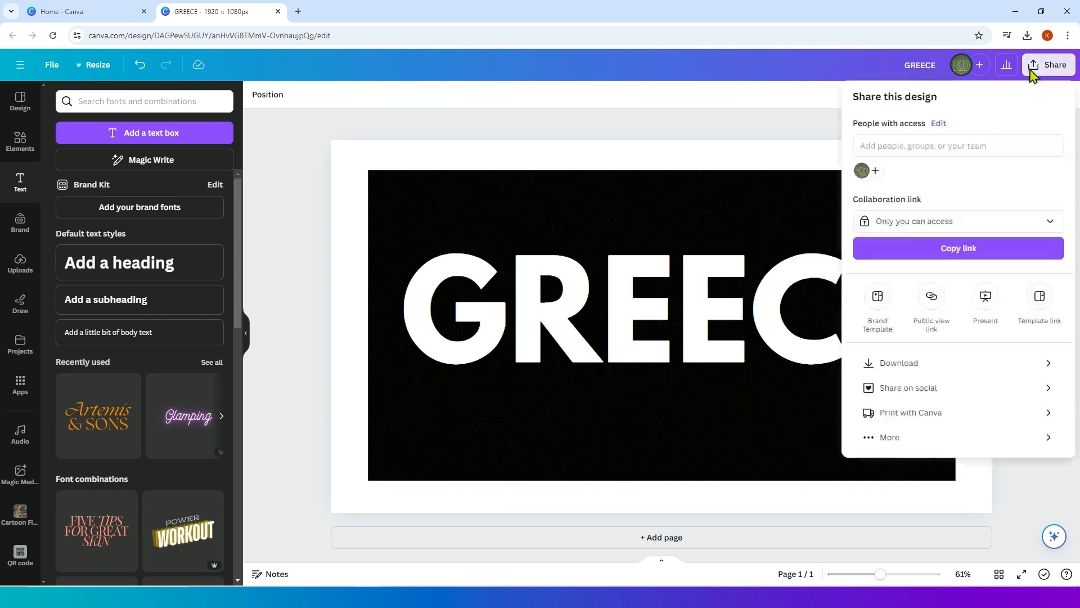
pyautogui.click(1017, 368)
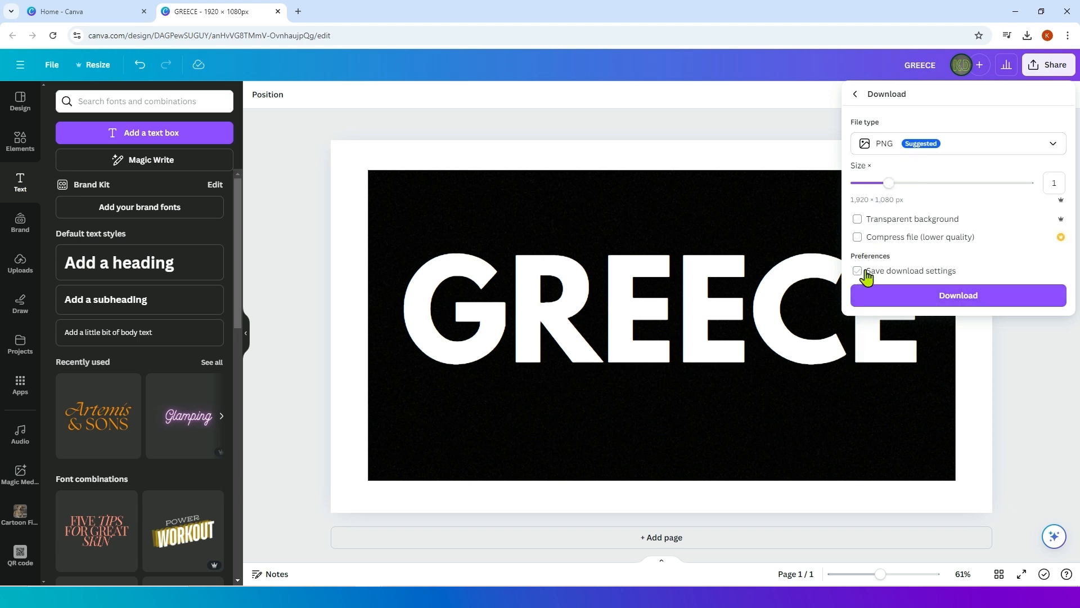
pyautogui.click(944, 303)
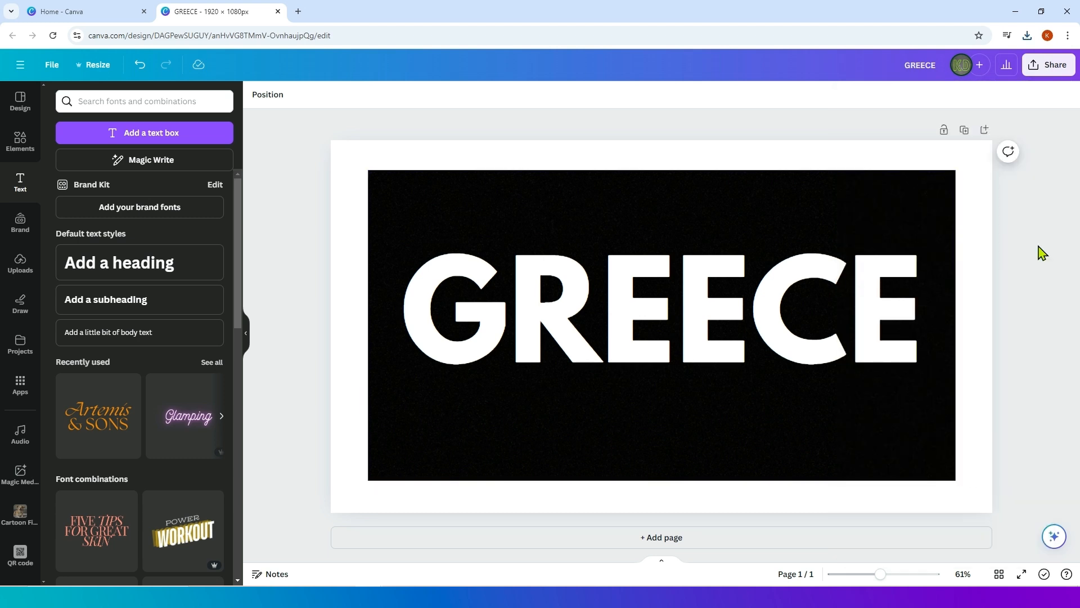
# Upload the downloaded image file Greece (1) from the Downloads folder
pyautogui.click(20, 264)
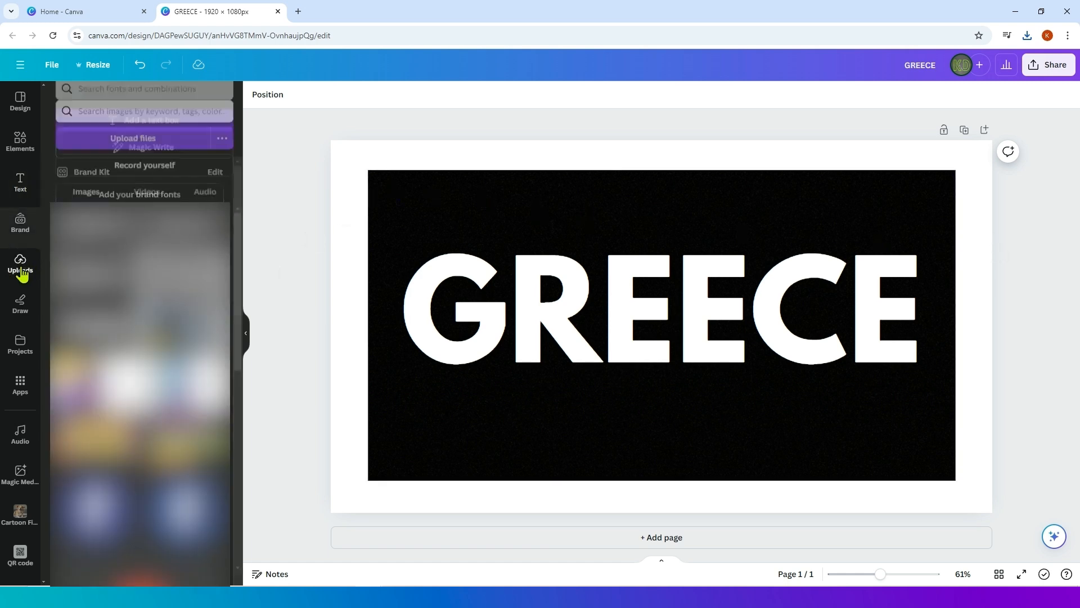
pyautogui.click(145, 131)
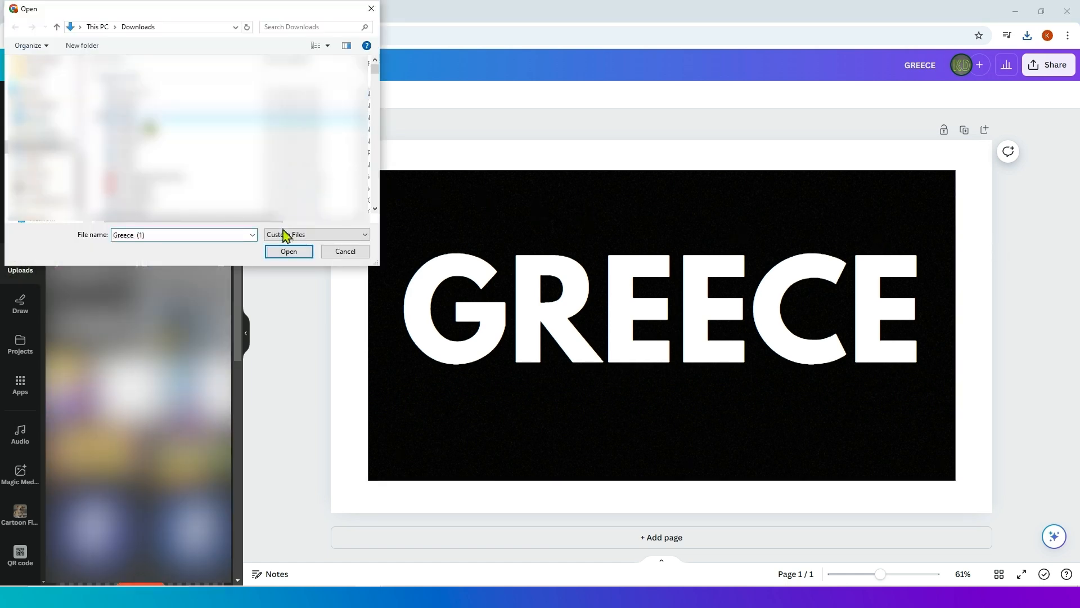
pyautogui.click(288, 253)
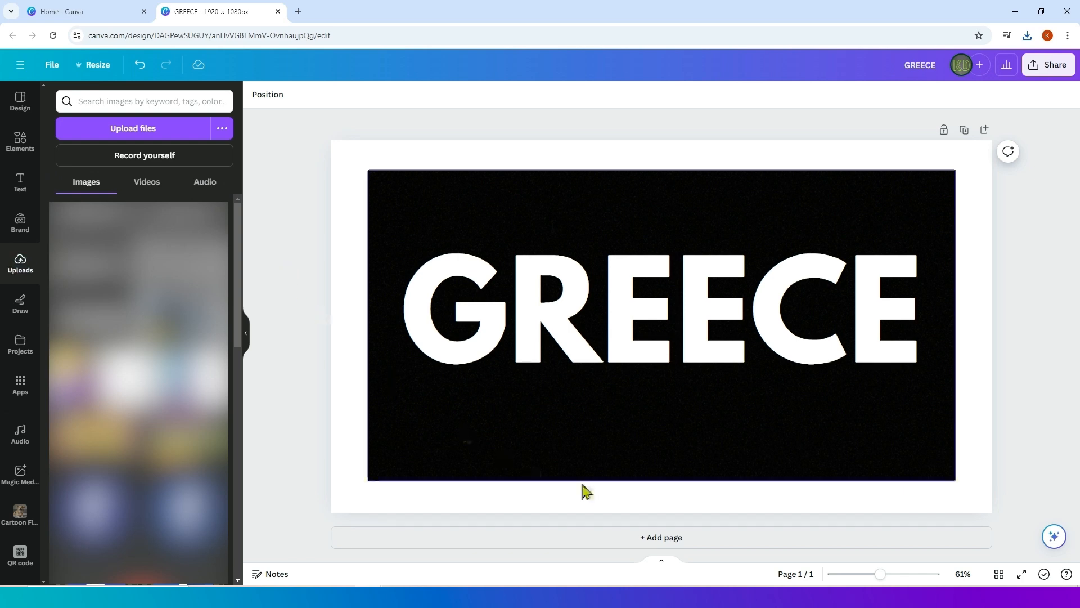
# Add two blank pages to the design after the GREECE page
pyautogui.click(675, 544)
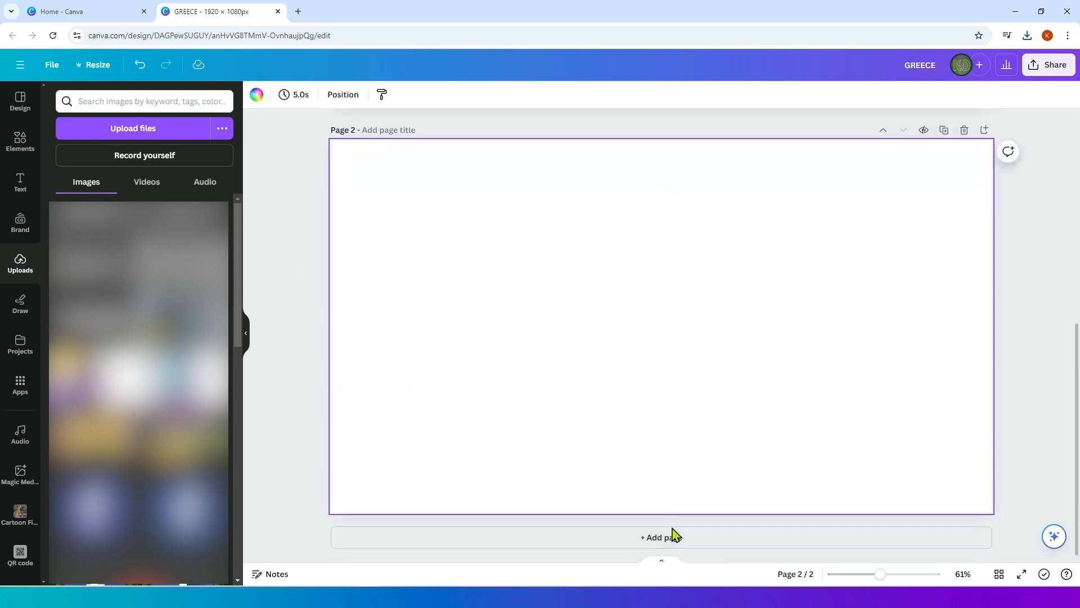
pyautogui.click(670, 541)
pyautogui.scroll(3, 306, 250)
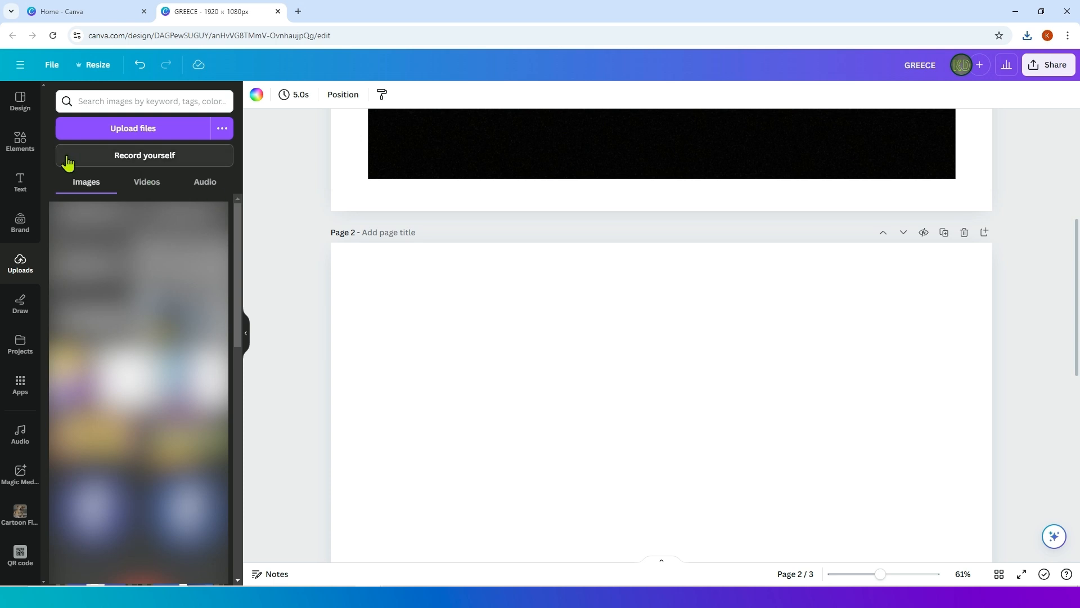
# Add the recently used sunset photo of the white village with blue domes to page 2 and set it as the background
pyautogui.click(25, 154)
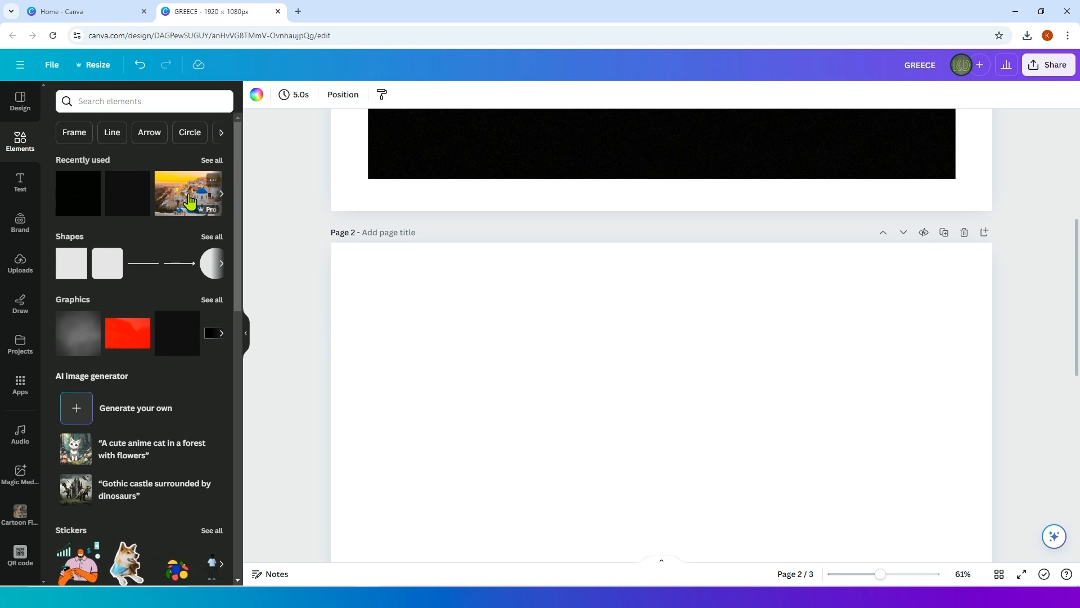
pyautogui.click(188, 200)
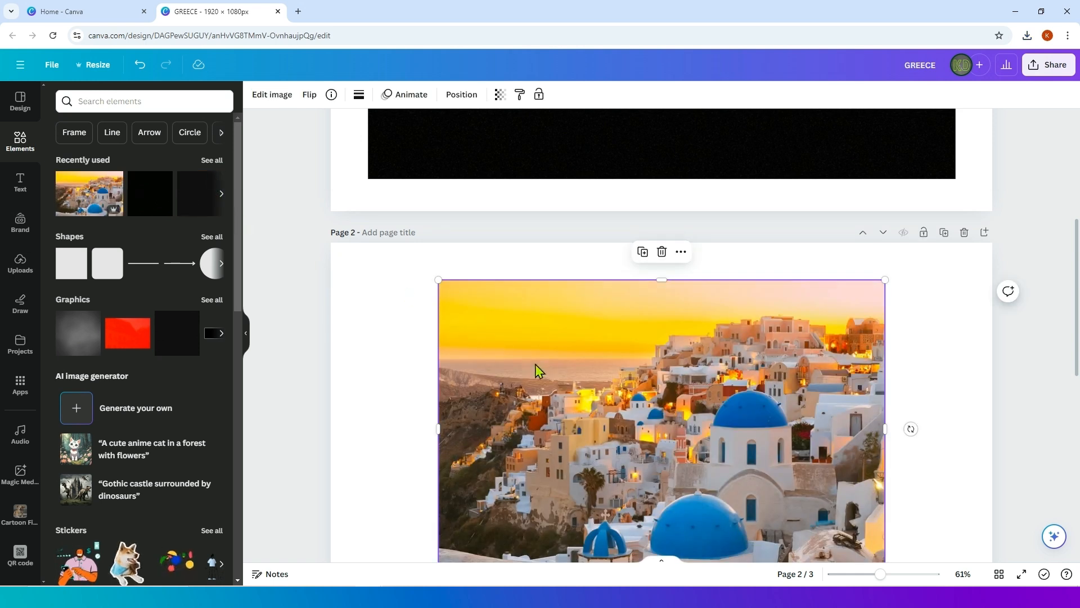
pyautogui.scroll(-1, 563, 324)
pyautogui.rightClick(570, 312)
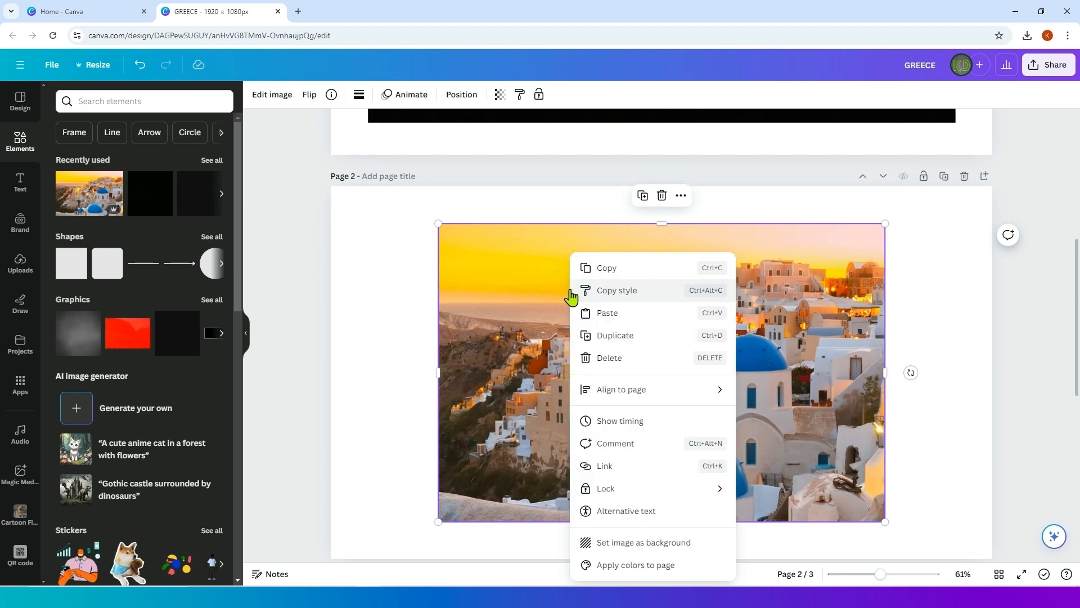
pyautogui.click(686, 543)
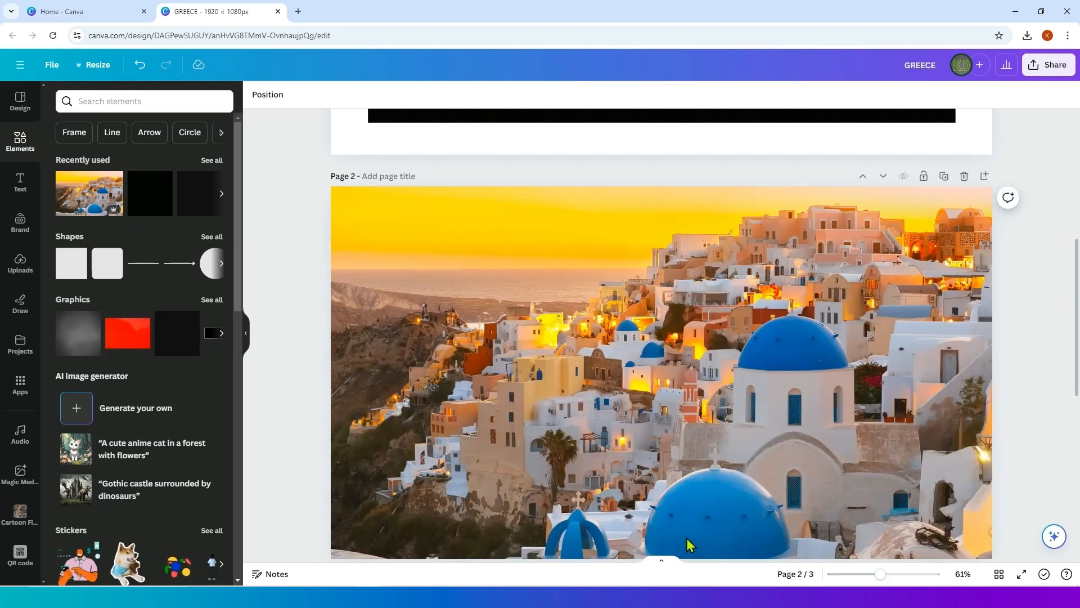
# Add the recently used 29-second coastal town video to page 3 and set it as the background
pyautogui.click(222, 194)
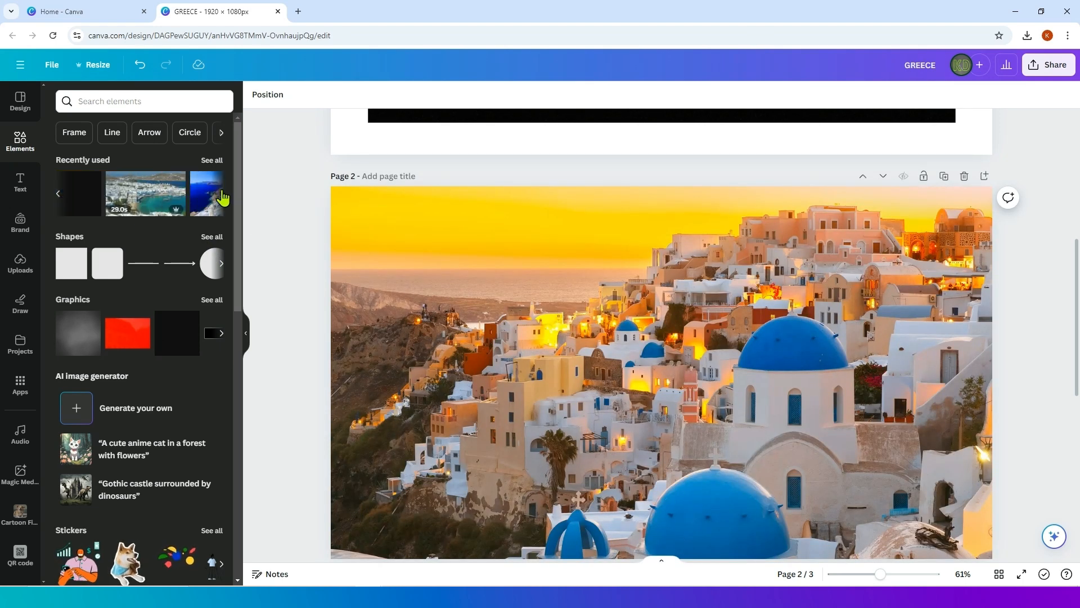
pyautogui.scroll(-5, 304, 247)
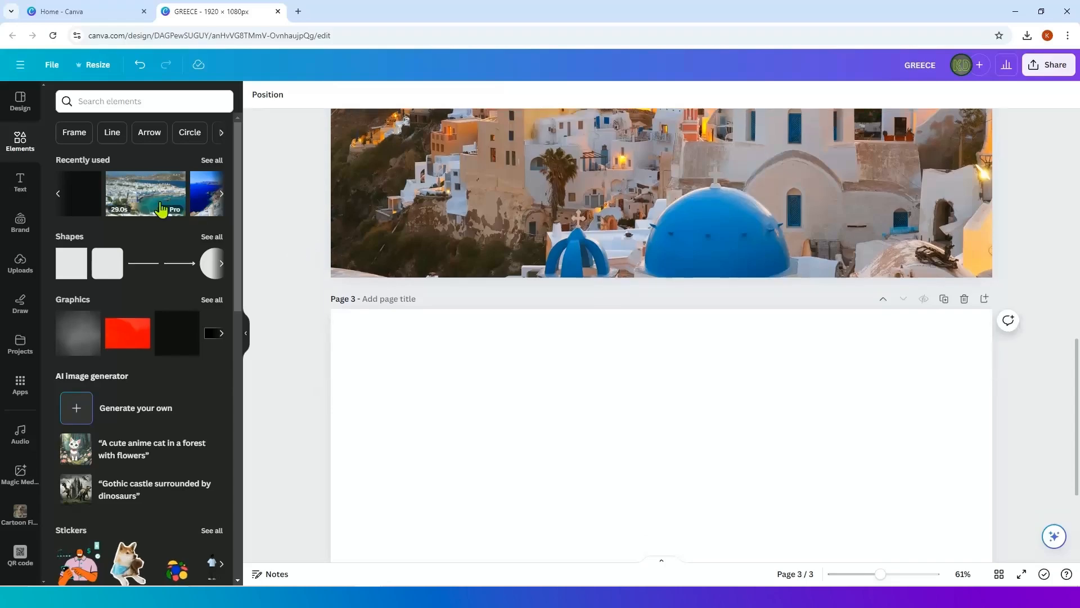
pyautogui.click(152, 198)
pyautogui.rightClick(630, 286)
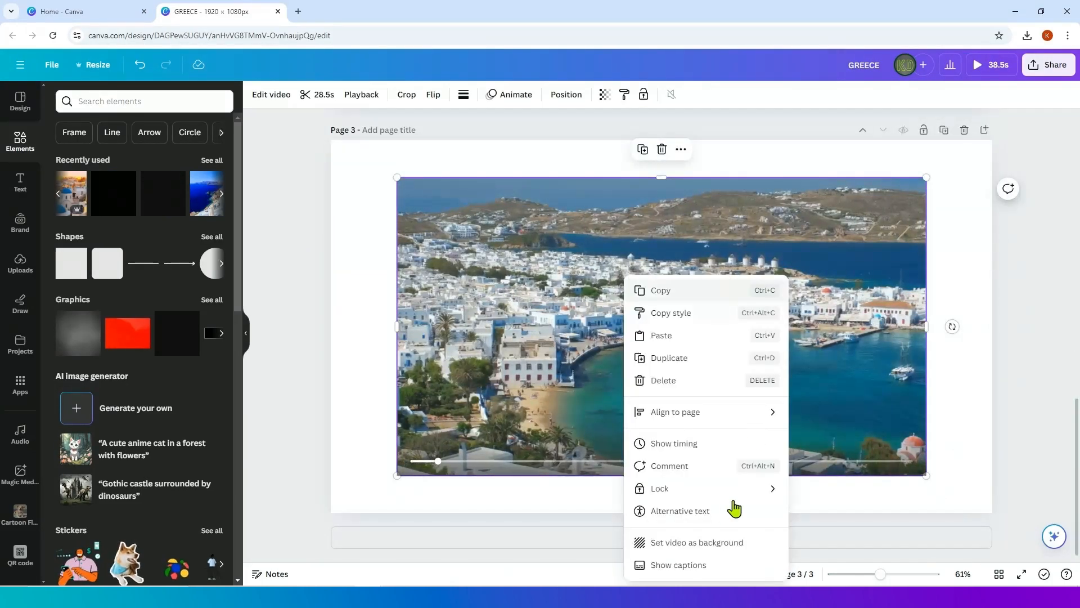
pyautogui.click(699, 544)
# Place the uploaded GREECE image on page 2 and remove its background with BG Remover
pyautogui.scroll(6, 988, 467)
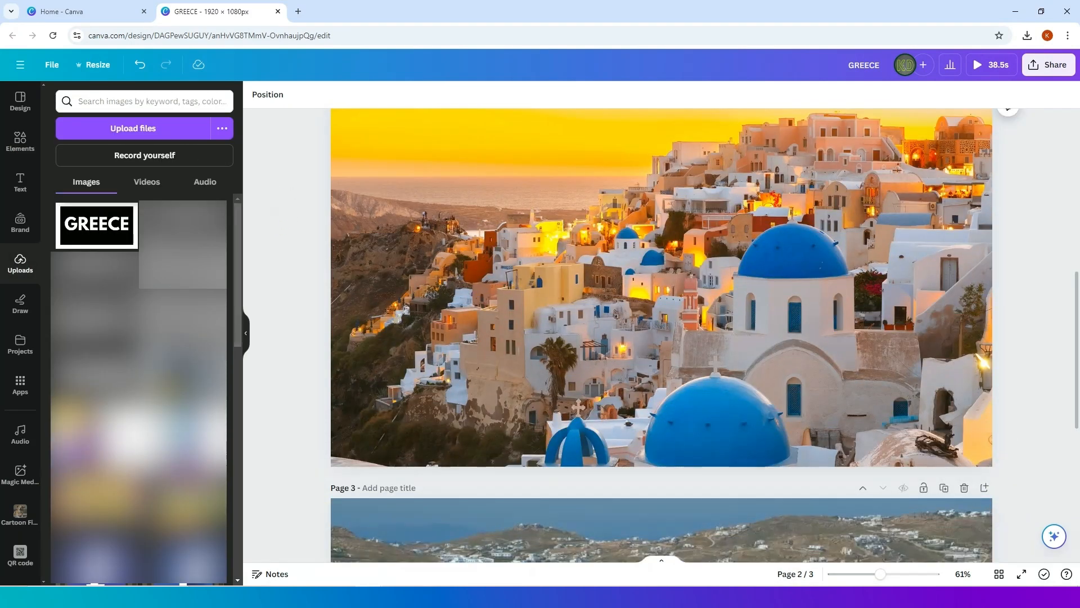
pyautogui.click(90, 236)
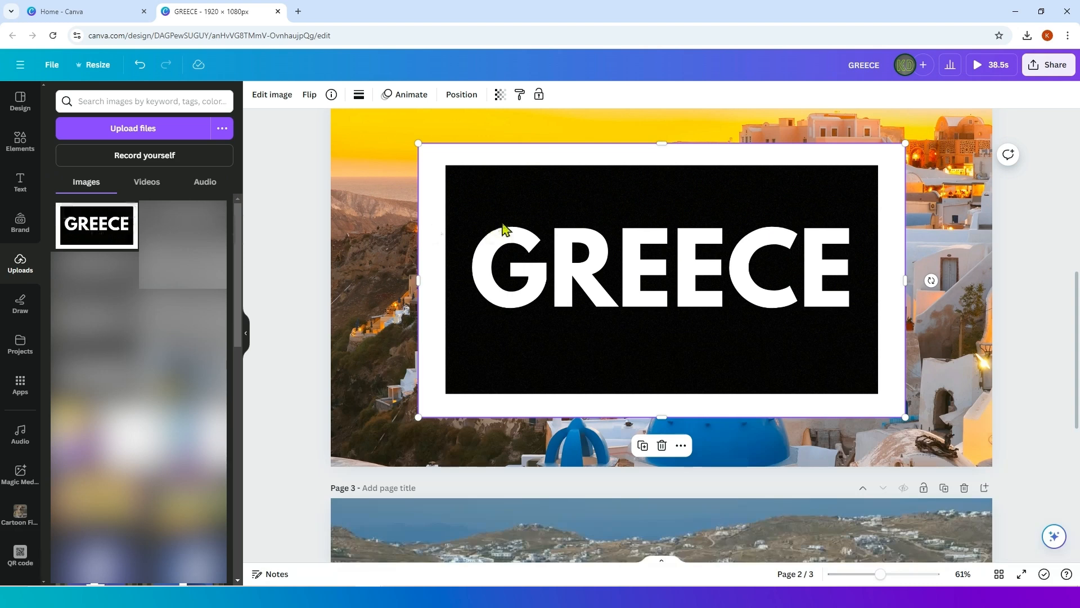
pyautogui.click(274, 96)
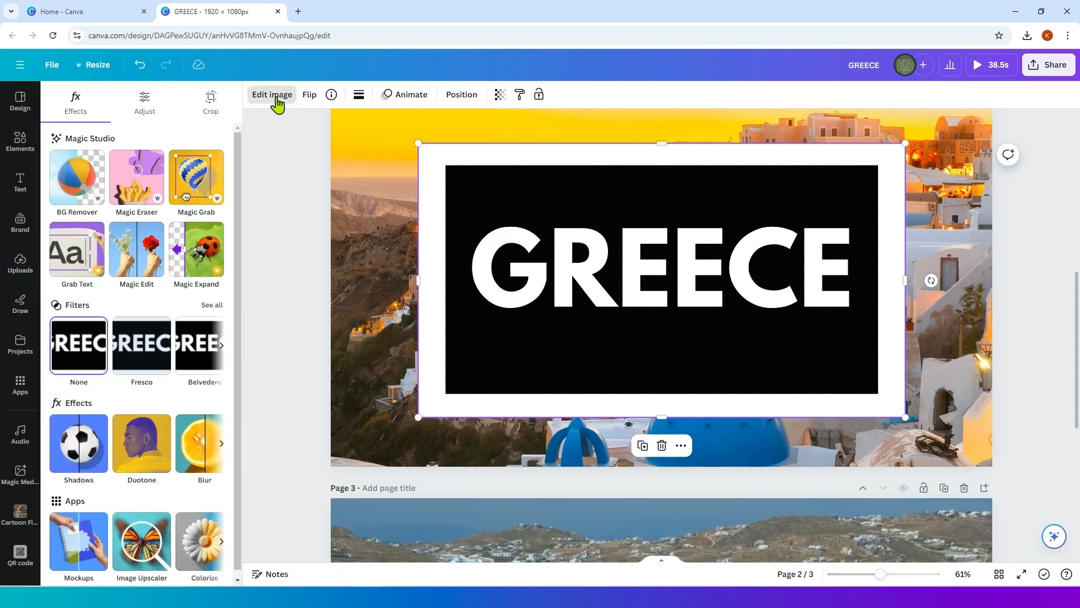
pyautogui.click(79, 194)
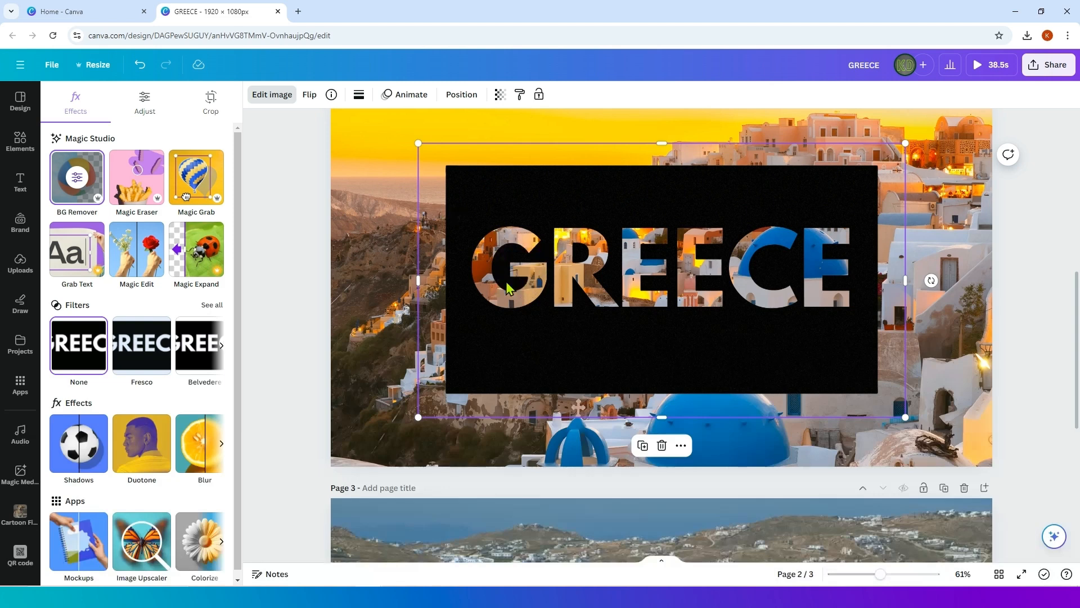
# Enlarge and reposition the GREECE cutout on page 2 until its black area covers the whole page
pyautogui.scroll(8, 373, 289)
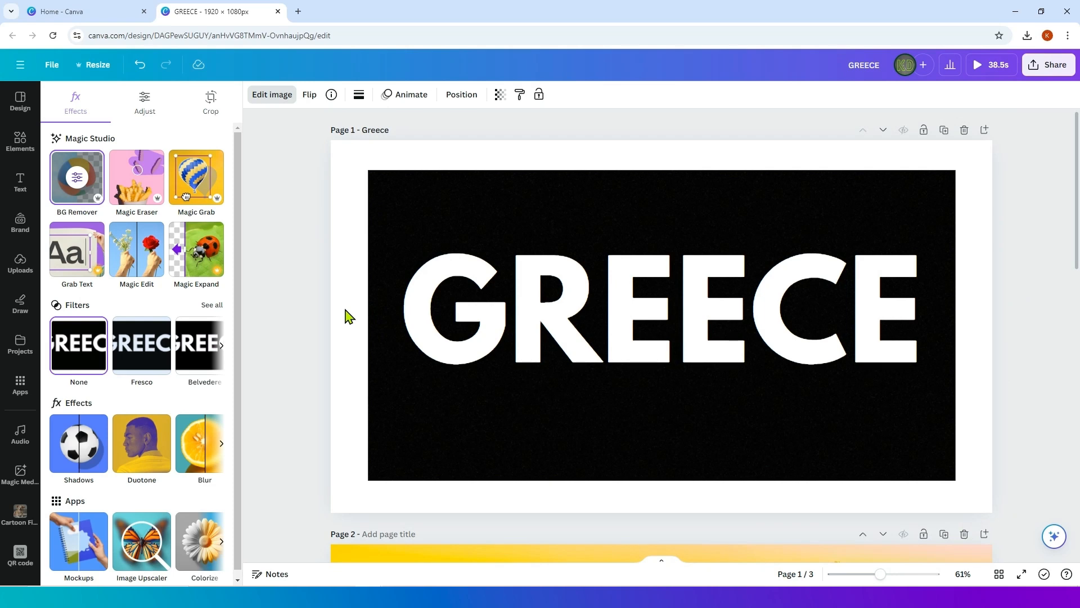
pyautogui.scroll(-6, 308, 302)
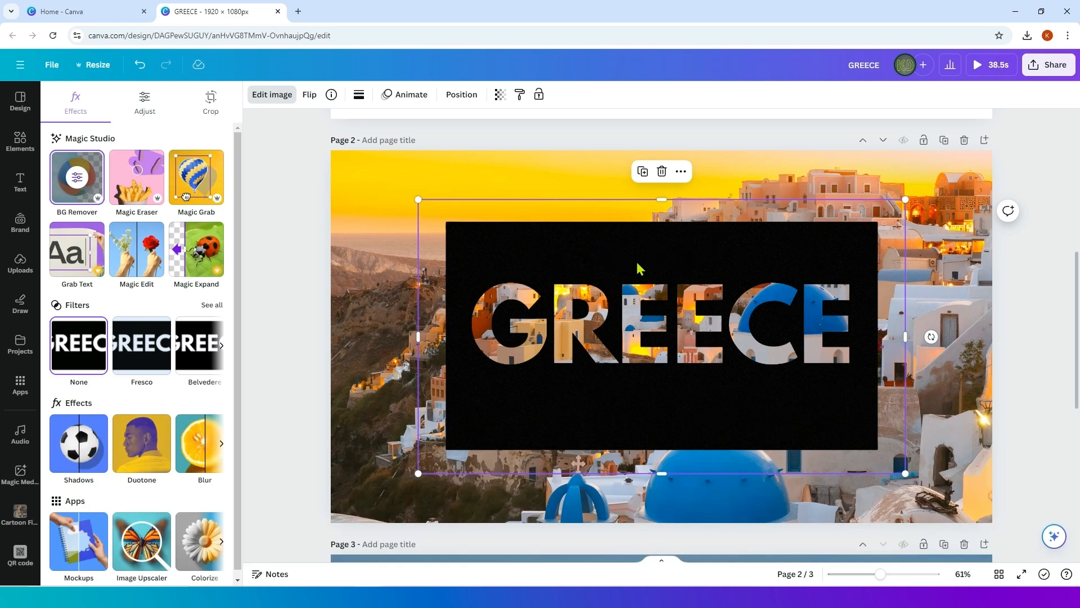
pyautogui.moveTo(419, 471); pyautogui.dragTo(296, 542)
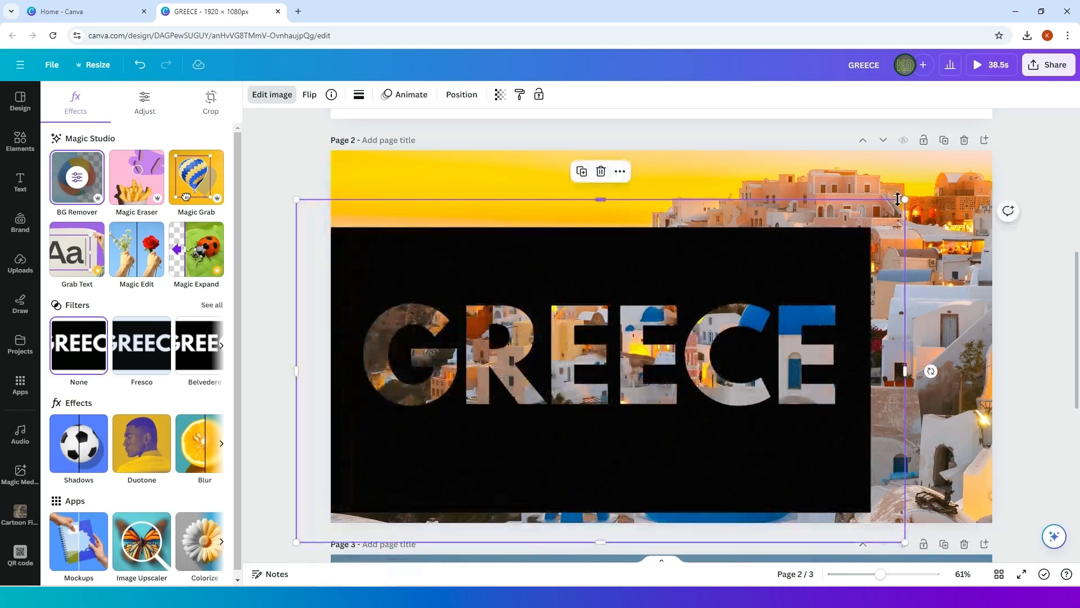
pyautogui.moveTo(905, 200); pyautogui.dragTo(1063, 100)
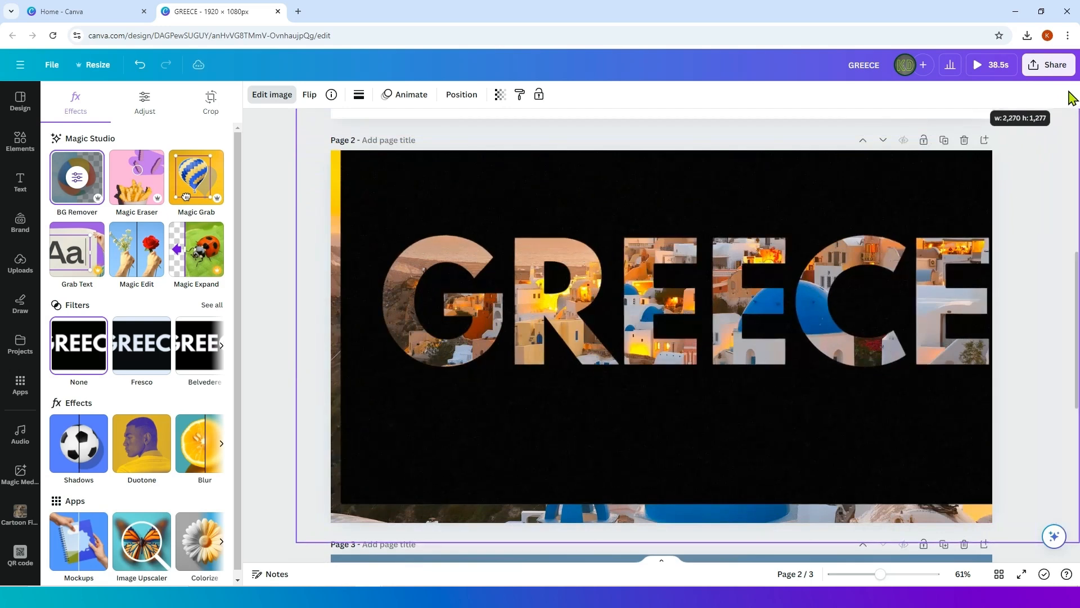
pyautogui.scroll(-1, 417, 523)
pyautogui.moveTo(294, 487); pyautogui.dragTo(260, 506)
pyautogui.moveTo(789, 374); pyautogui.dragTo(769, 377)
# Align the GREECE cutout to the horizontal center of page 2
pyautogui.rightClick(637, 299)
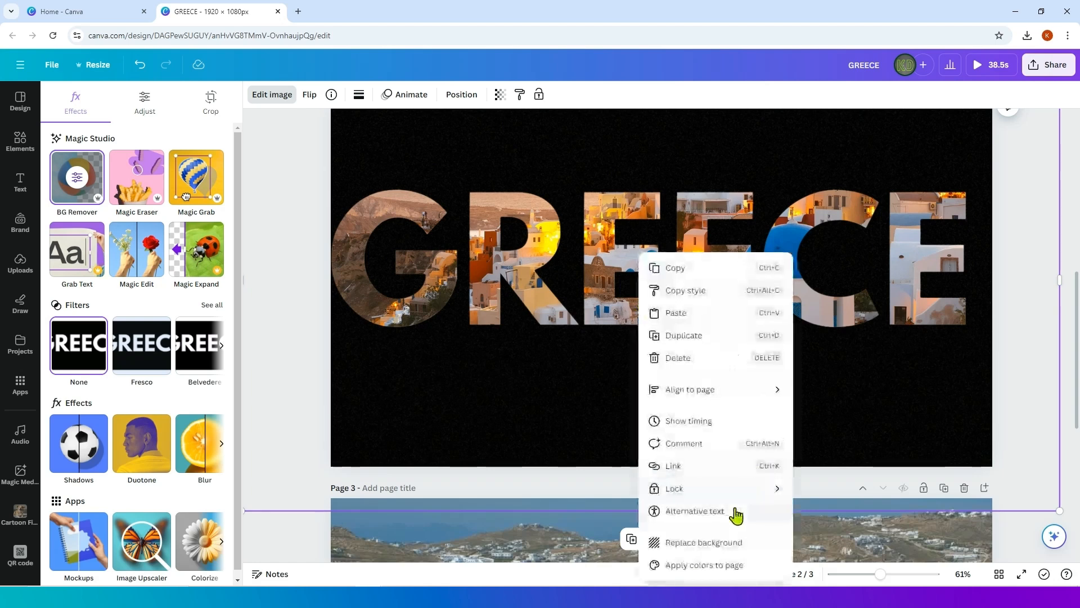
pyautogui.moveTo(739, 402)
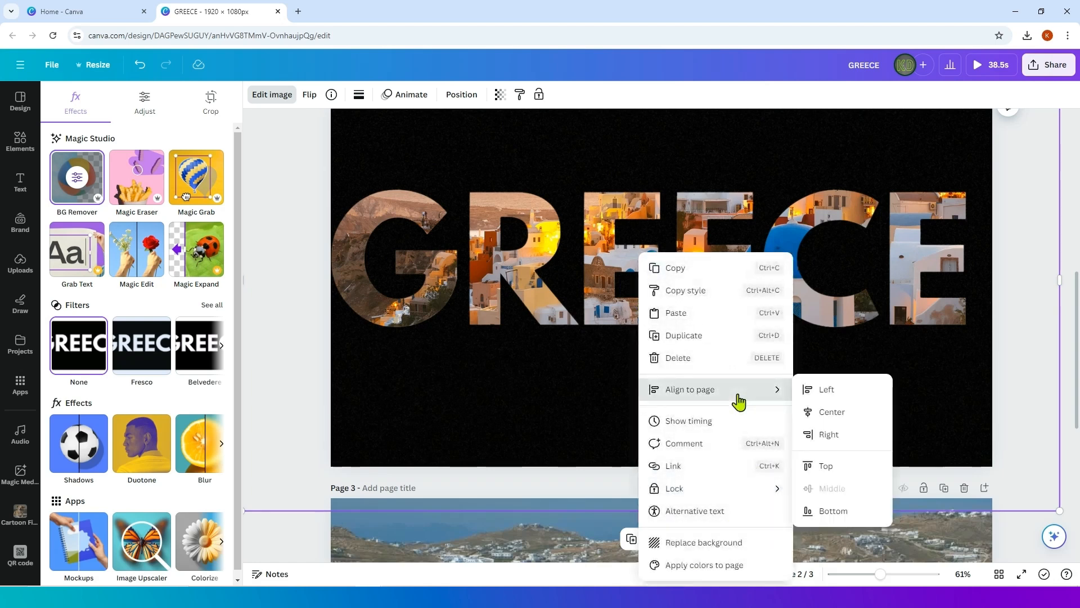
pyautogui.click(855, 434)
pyautogui.scroll(2, 1041, 379)
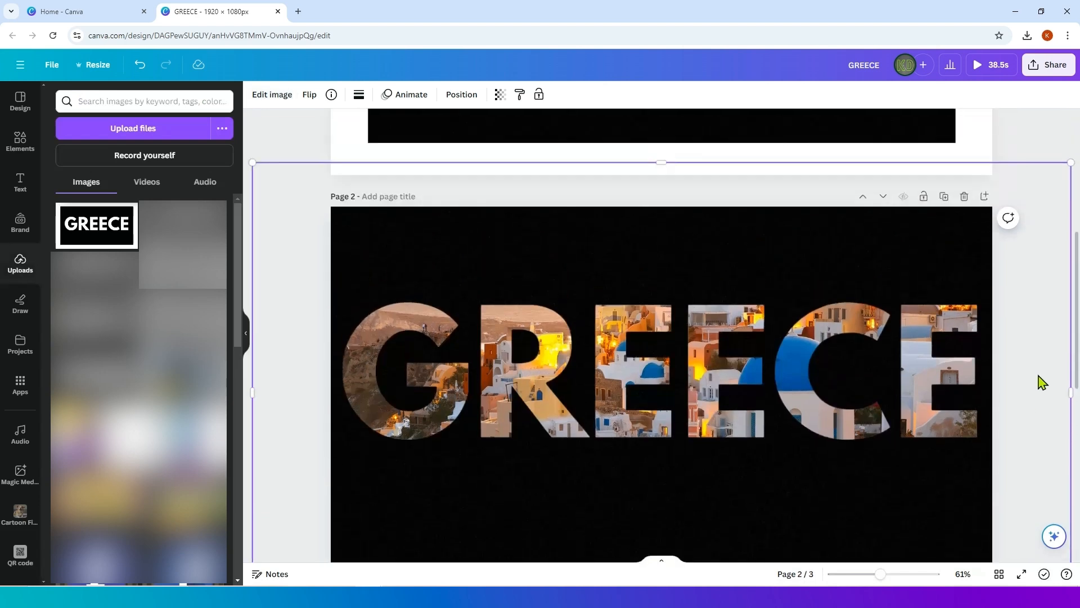
# Duplicate the GREECE cutout and move the copy onto page 3 so that it covers the coastal town video
pyautogui.scroll(-2, 1033, 377)
pyautogui.scroll(2, 1031, 378)
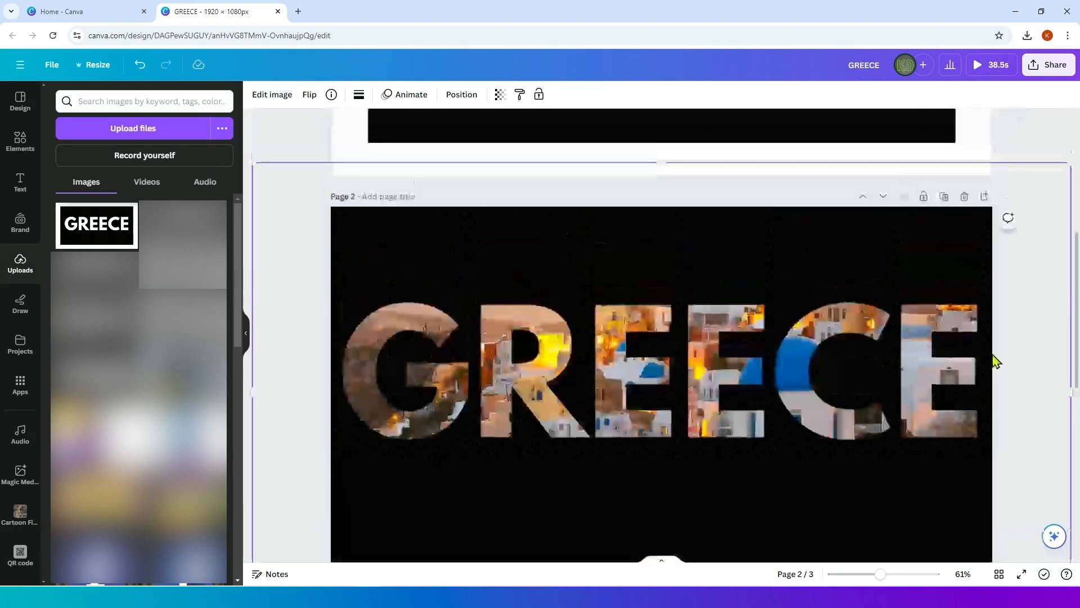
pyautogui.click(641, 139)
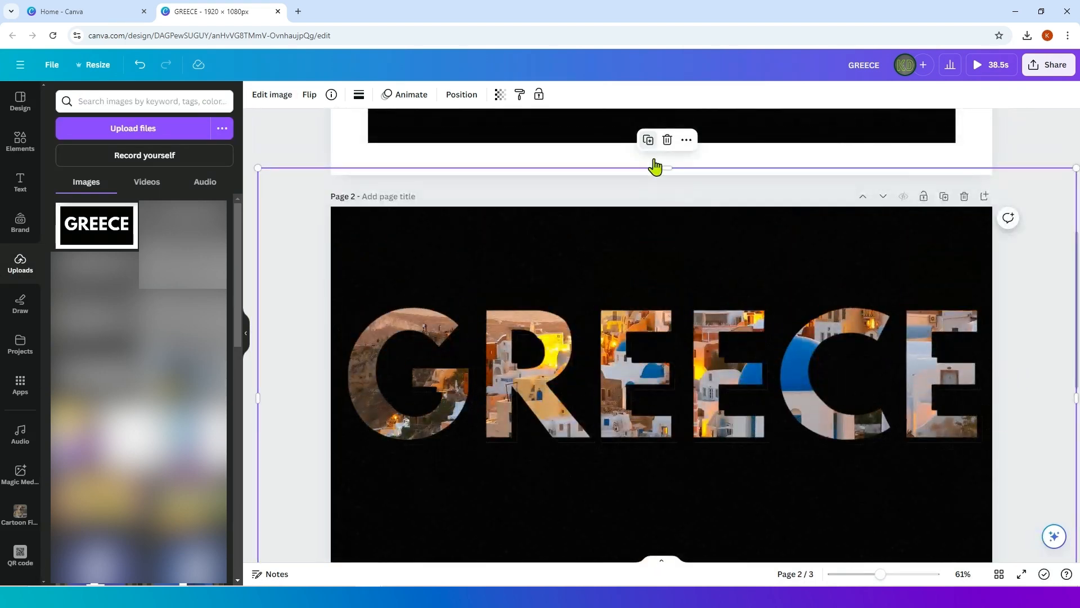
pyautogui.moveTo(703, 342); pyautogui.dragTo(697, 521)
pyautogui.scroll(-4, 733, 368)
pyautogui.moveTo(711, 226); pyautogui.dragTo(692, 456)
pyautogui.scroll(-2, 686, 405)
# Align the GREECE cutout on page 3 to the horizontal center of the page
pyautogui.rightClick(669, 371)
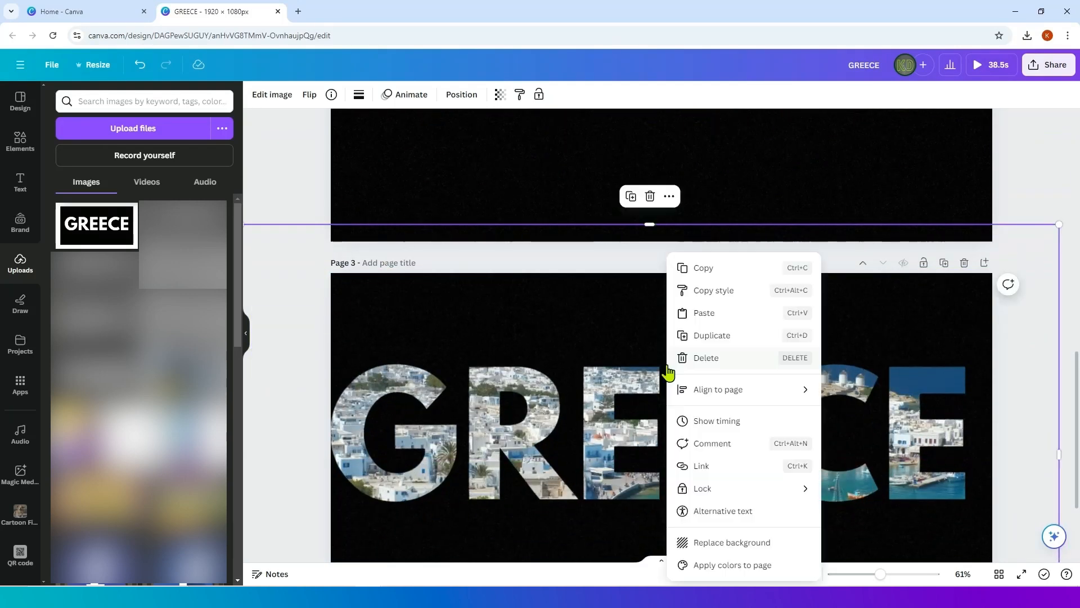
pyautogui.moveTo(784, 390)
pyautogui.click(857, 422)
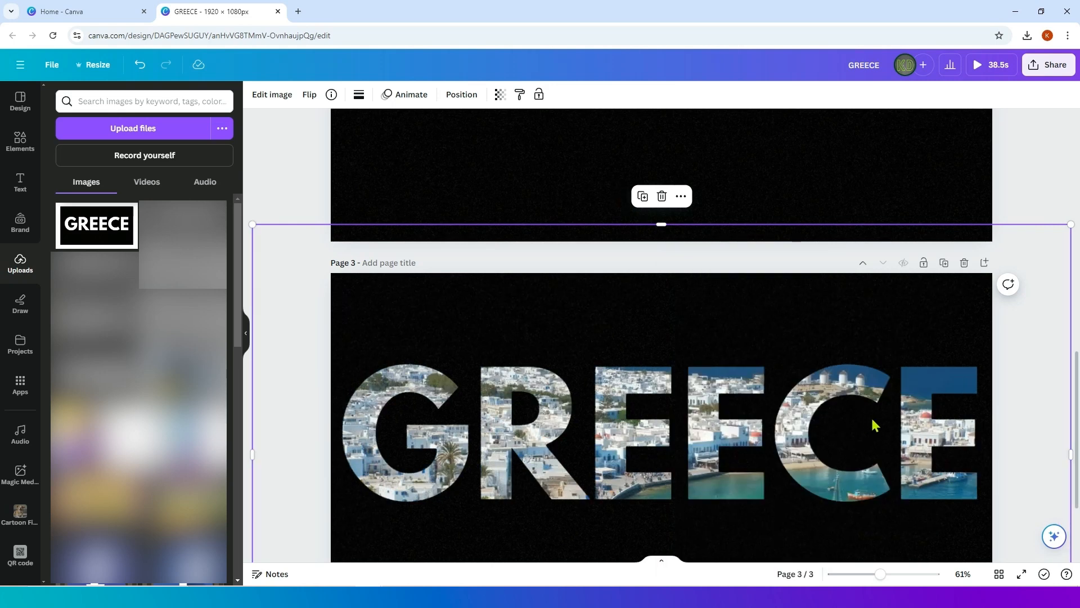
pyautogui.click(1025, 398)
# Look over the GREECE lettering with the photo on page 2 and the video on page 3
pyautogui.scroll(-2, 1034, 409)
pyautogui.click(684, 373)
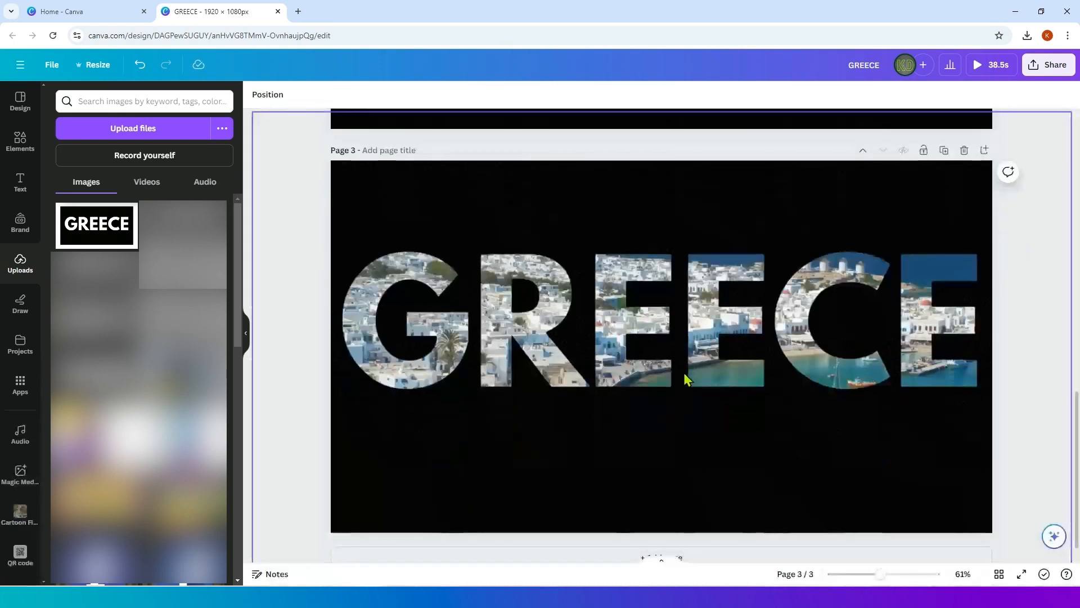
pyautogui.scroll(4, 711, 379)
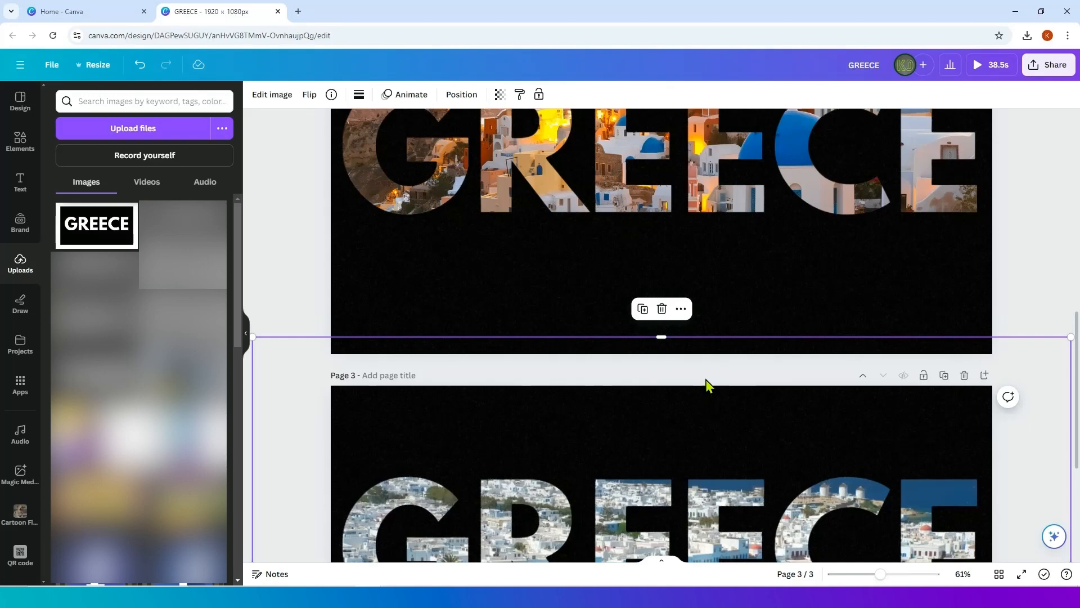
pyautogui.scroll(2, 707, 385)
pyautogui.scroll(2, 710, 382)
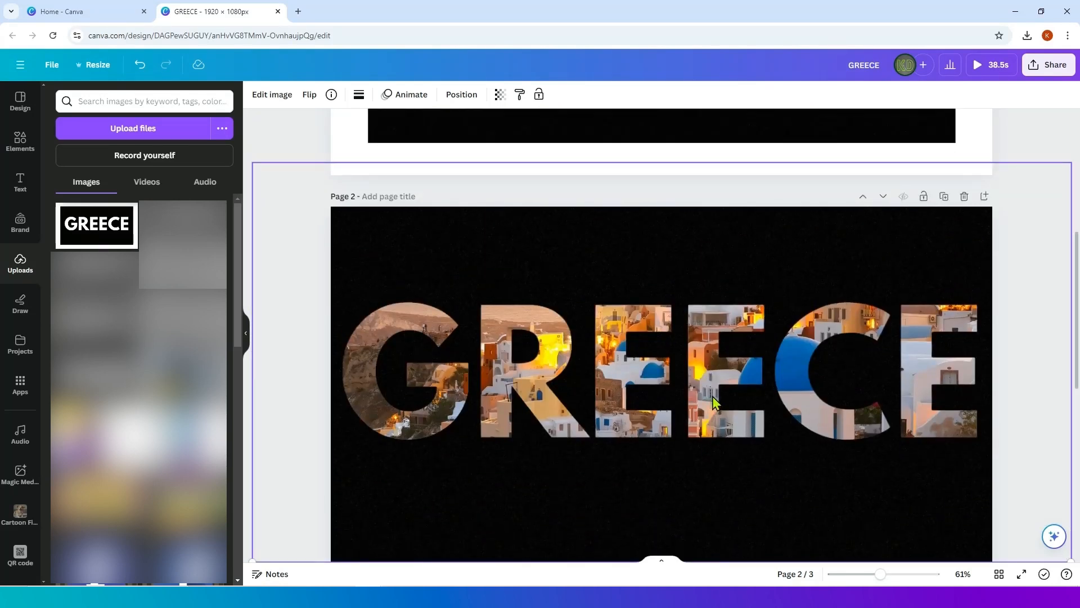
pyautogui.click(1004, 290)
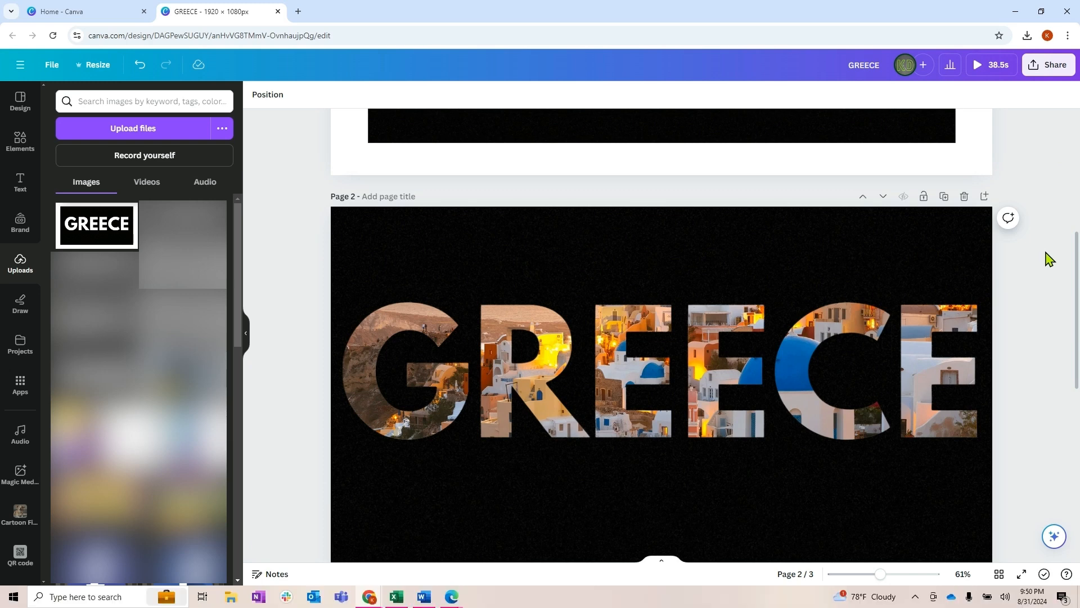
pyautogui.scroll(-6, 1046, 261)
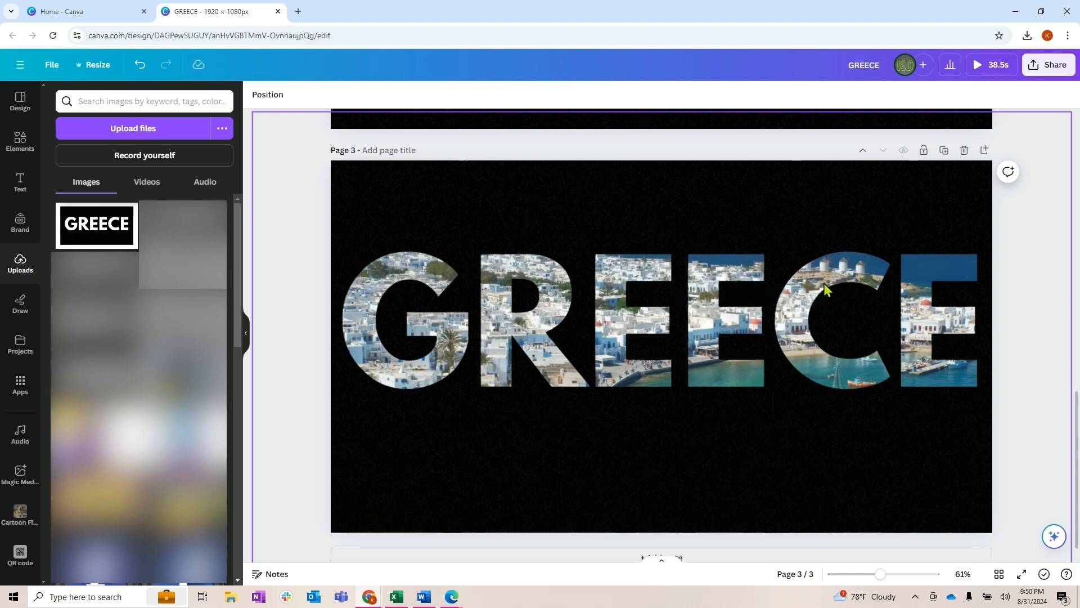
pyautogui.scroll(5, 827, 284)
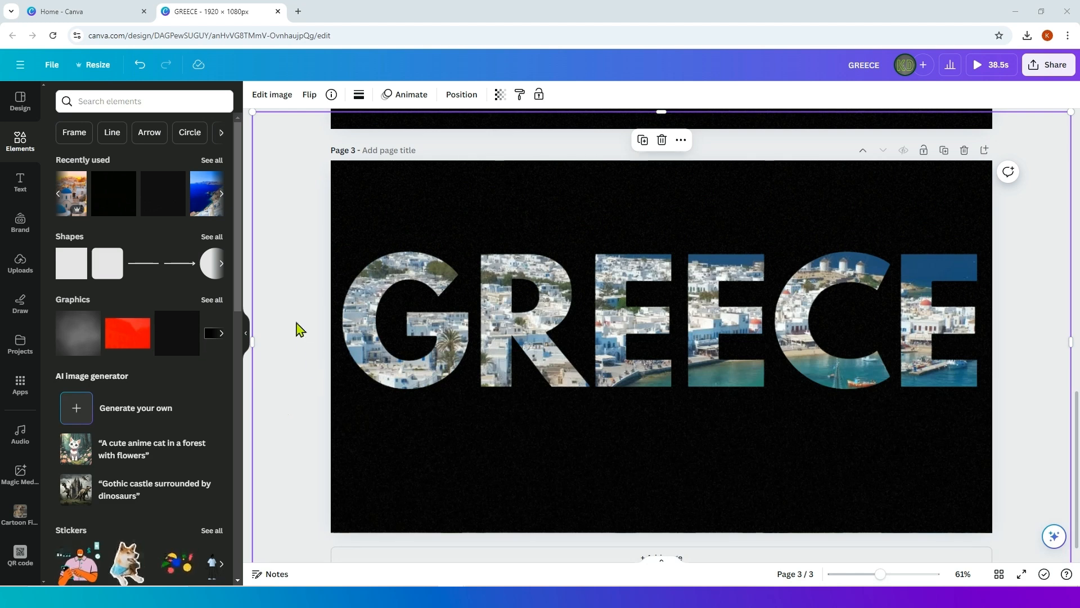
# Apply the Chill page animation to page 3
pyautogui.click(411, 99)
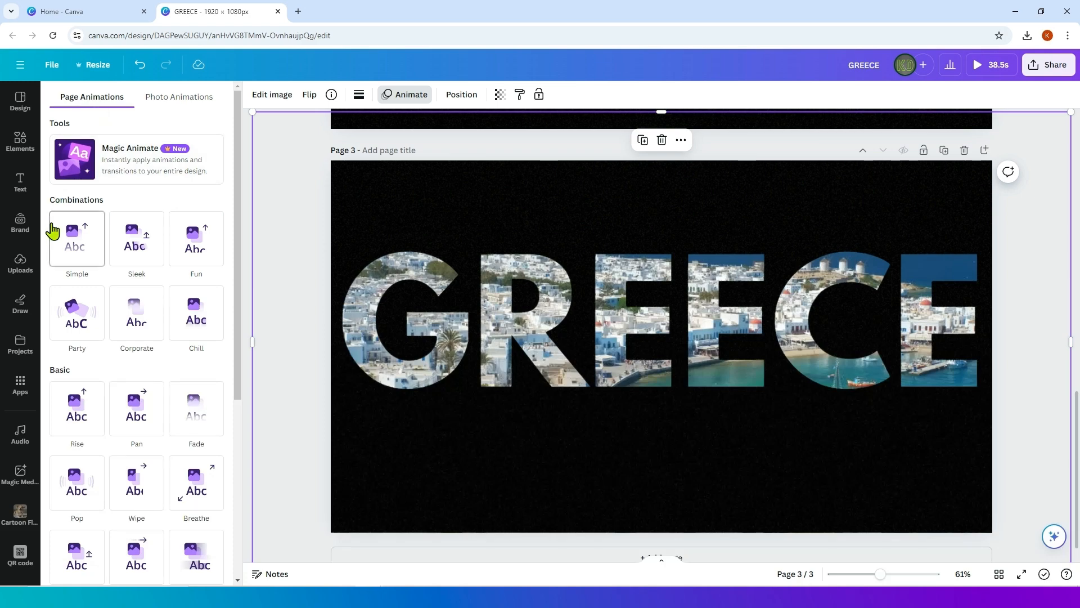
pyautogui.scroll(-1, 53, 237)
pyautogui.scroll(-2, 53, 241)
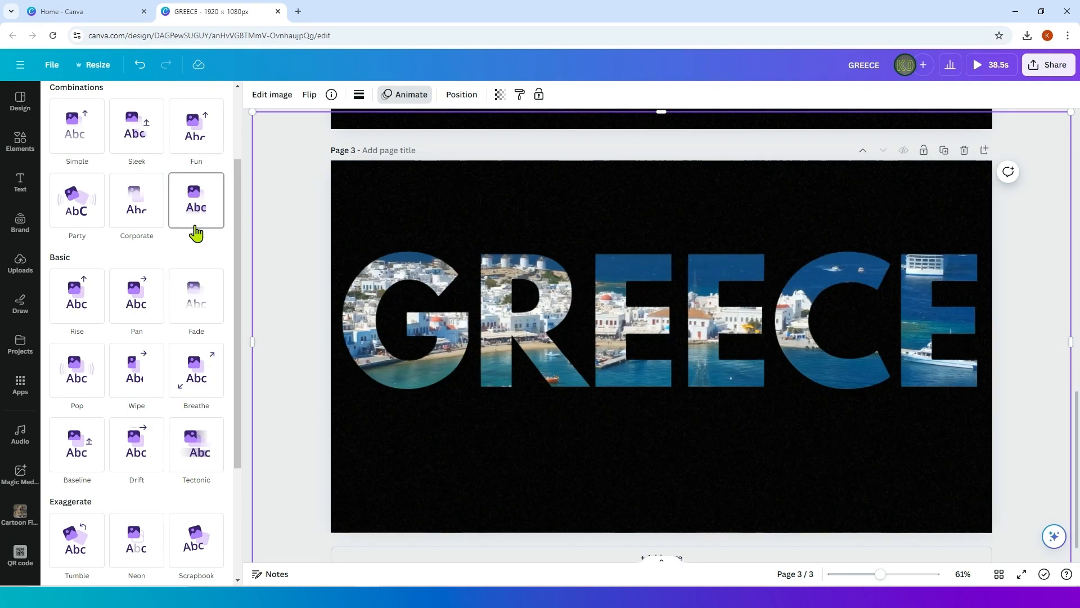
pyautogui.click(196, 232)
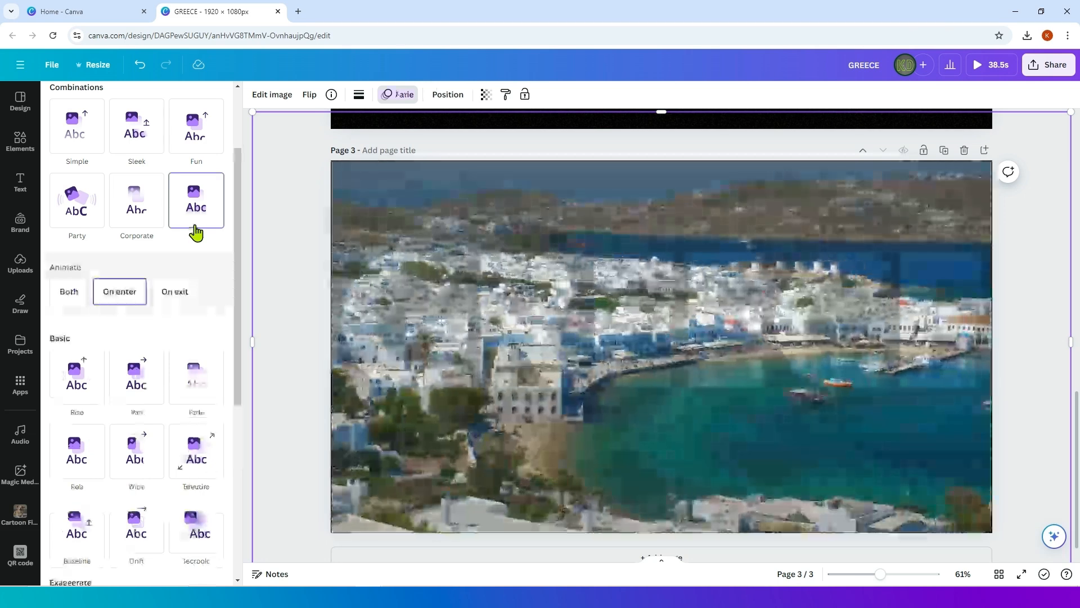